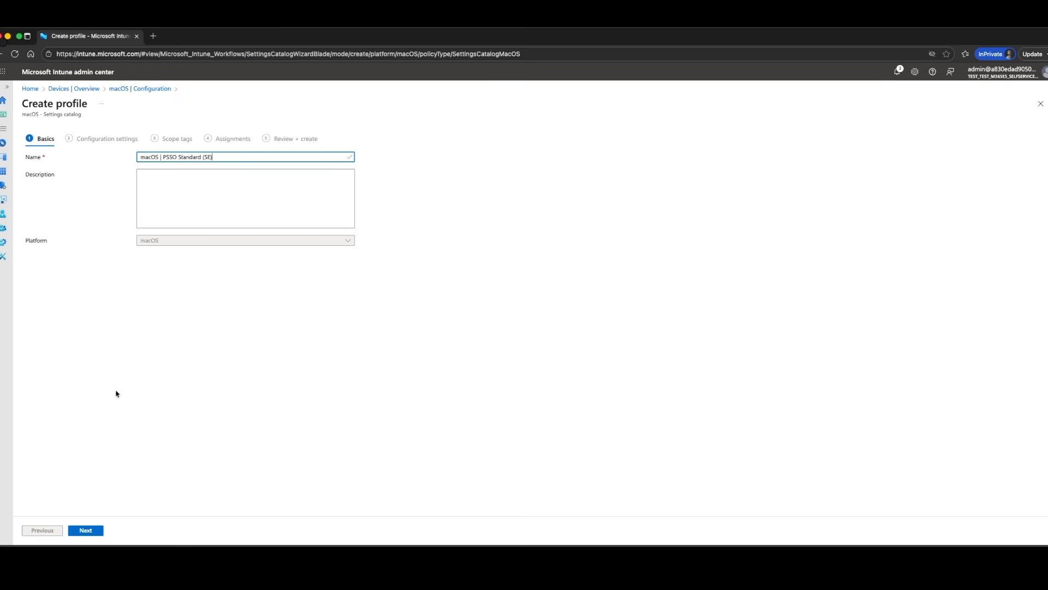
Proceed to the configuration settings and open the Extensible Single Sign On (SSO) category under Authentication for adding settings
{"action": "left_click", "coordinate": [86, 531]}
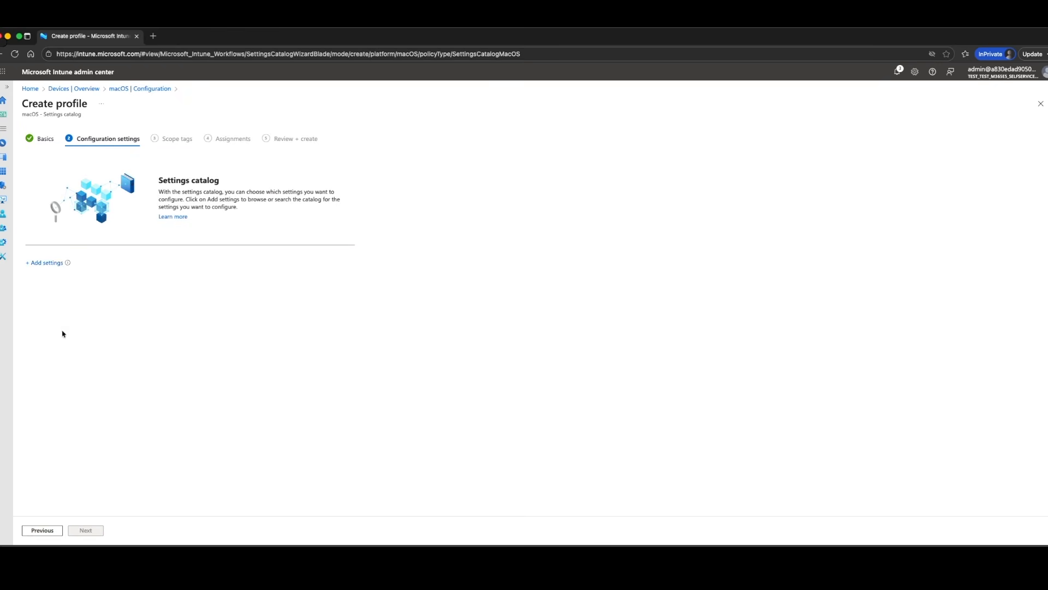
{"action": "left_click", "coordinate": [45, 264]}
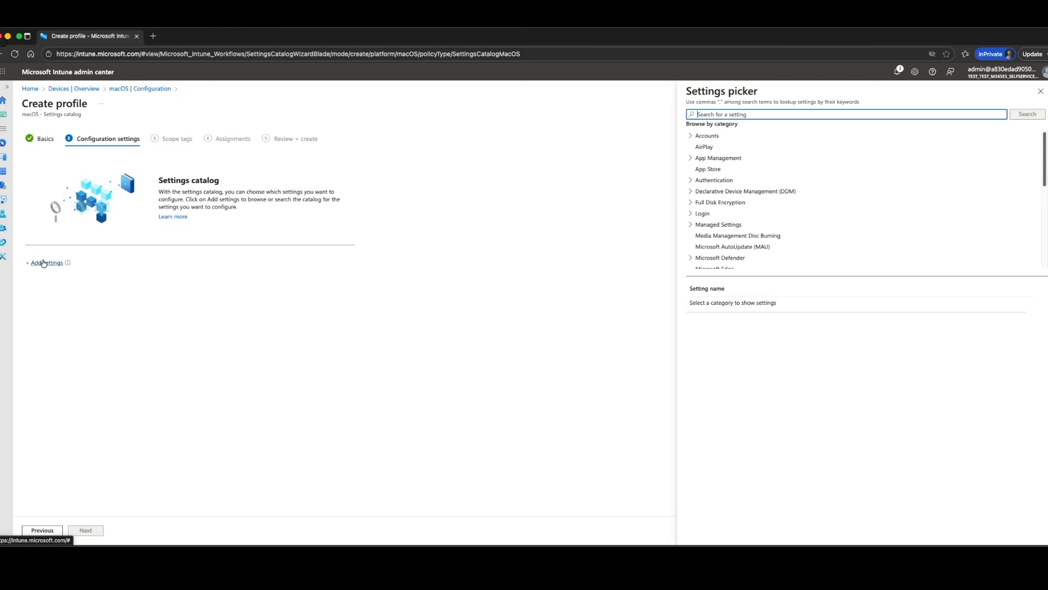
{"action": "left_click", "coordinate": [701, 181]}
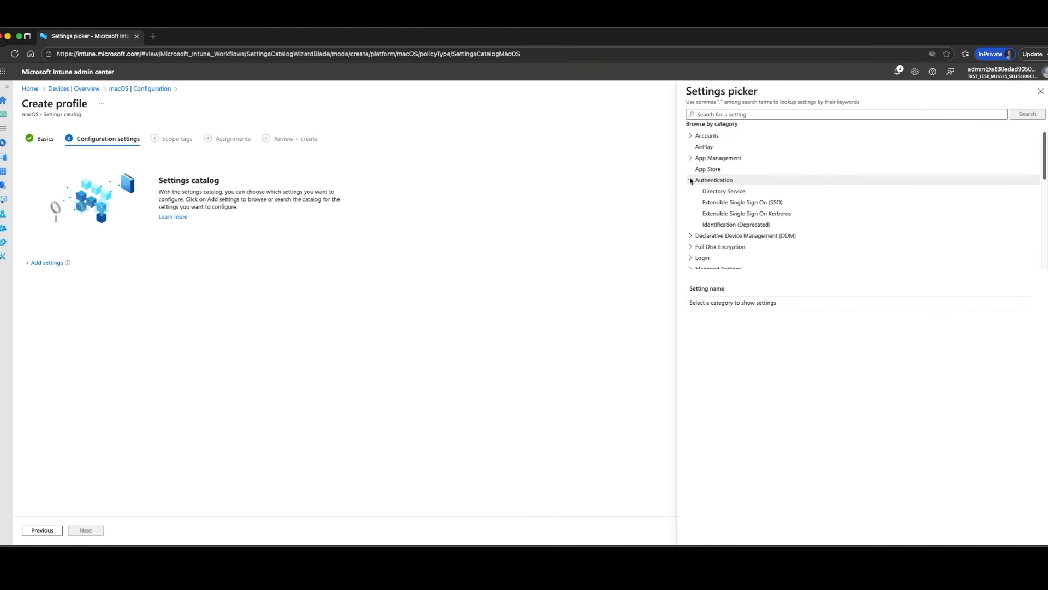
{"action": "left_click", "coordinate": [736, 203]}
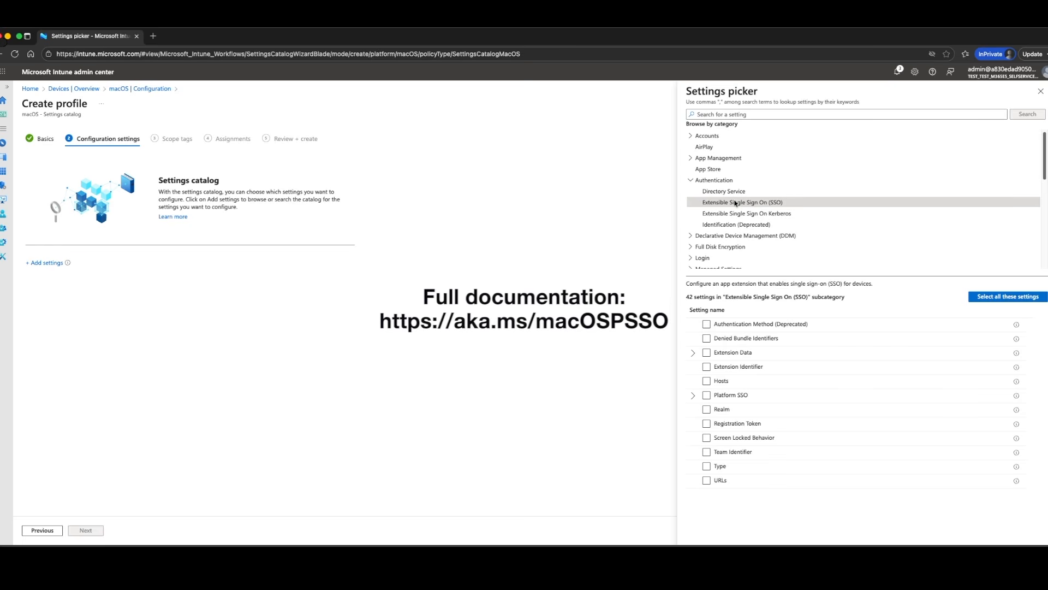
Add the SSO settings Authentication Method (Deprecated), Extension Data, URLs, Team Identifier, Screen Locked Behavior and Registration Token to the profile
{"action": "left_click", "coordinate": [706, 325]}
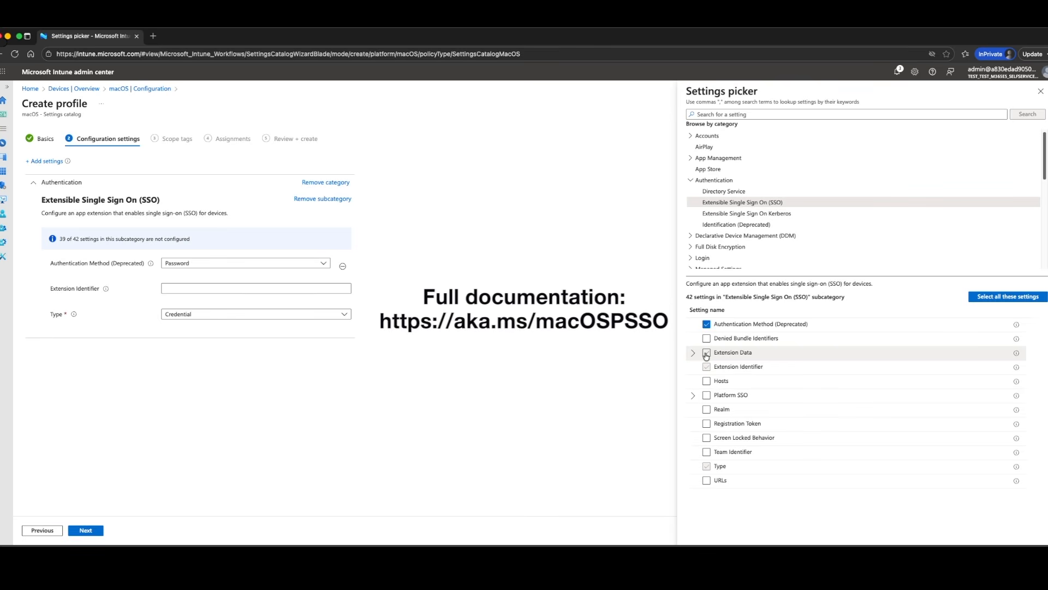
{"action": "left_click", "coordinate": [706, 353]}
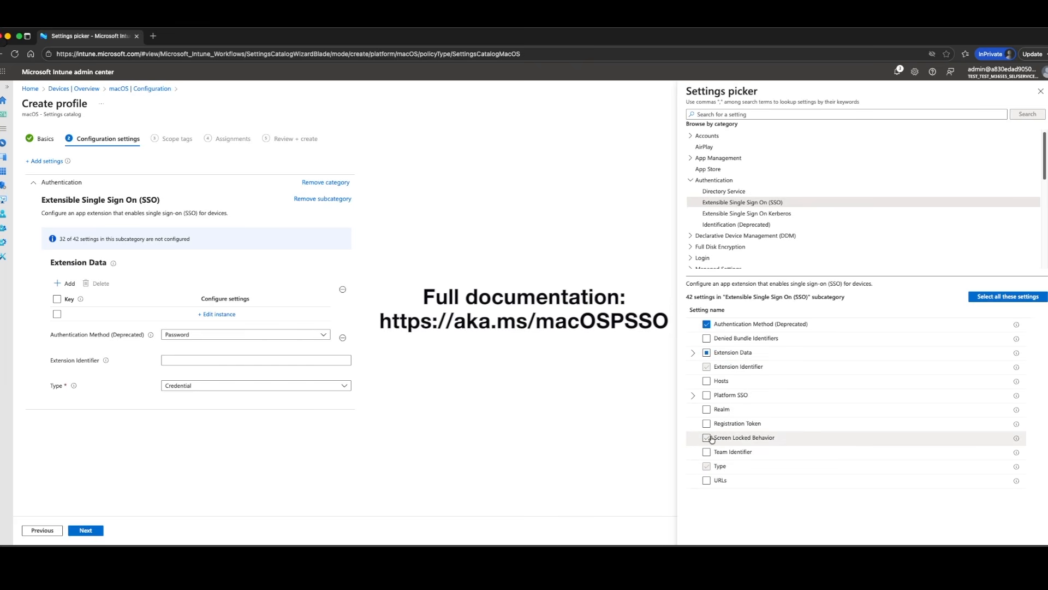
{"action": "left_click", "coordinate": [707, 481]}
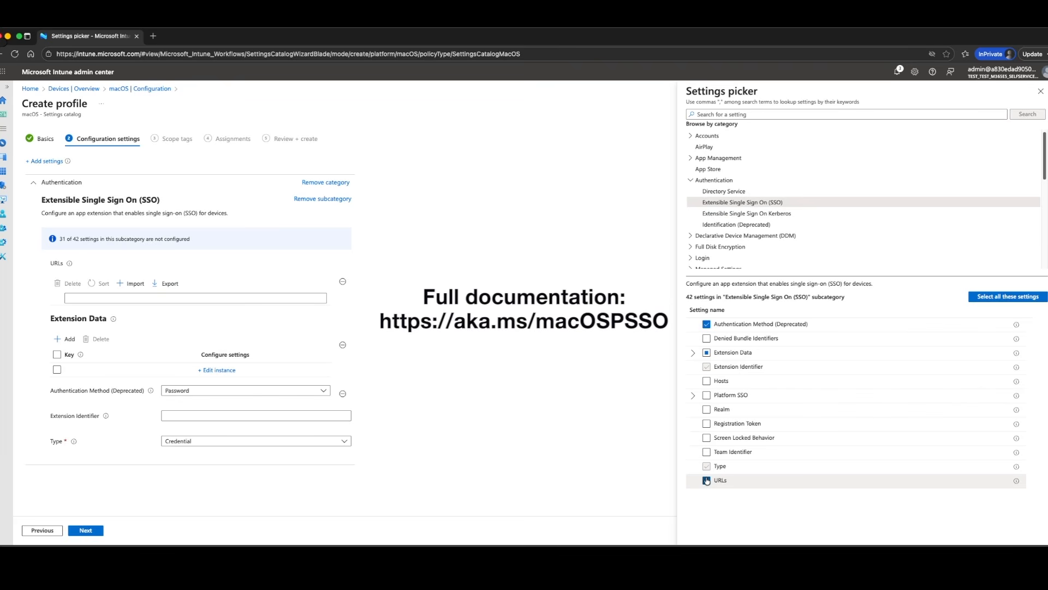
{"action": "left_click", "coordinate": [707, 453]}
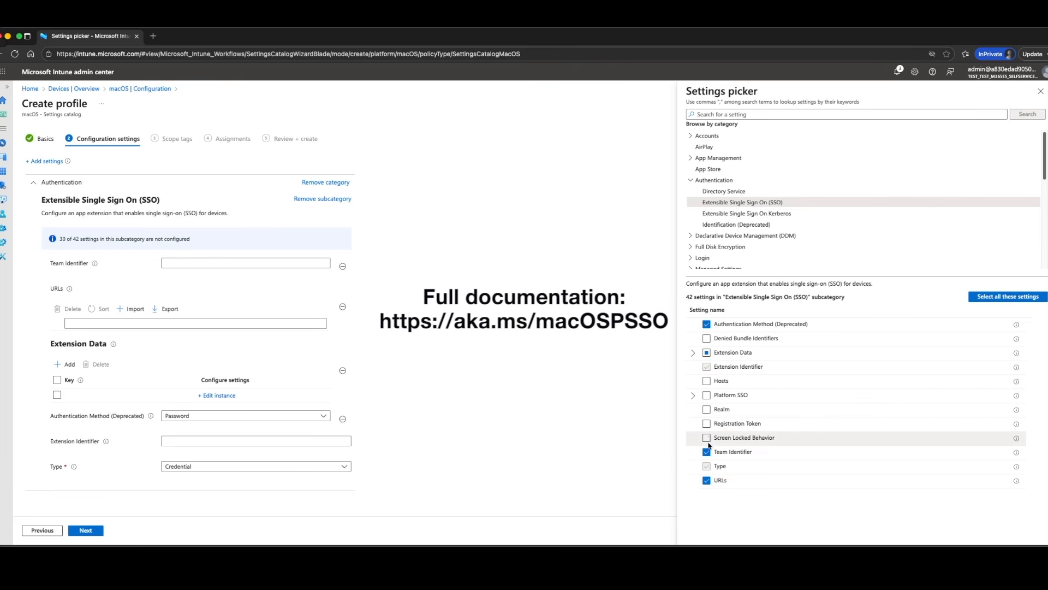
{"action": "left_click", "coordinate": [707, 437]}
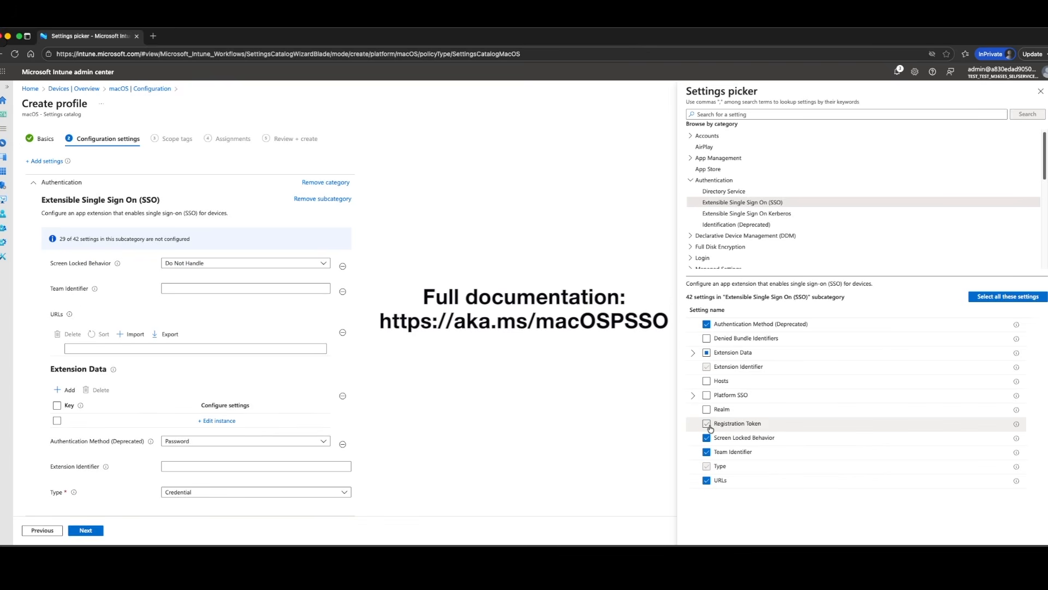
{"action": "left_click", "coordinate": [708, 424]}
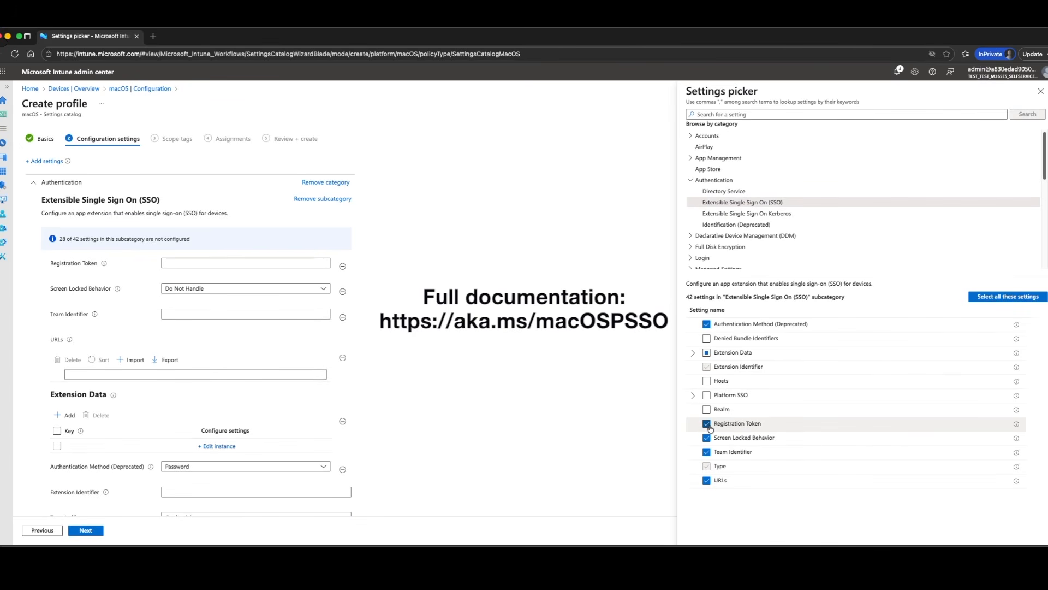
Add the Platform SSO settings Authentication Method, Non Platform SSO Accounts, Use Shared Device Keys and User Authorization Mode, and close the settings picker
{"action": "left_click", "coordinate": [694, 397]}
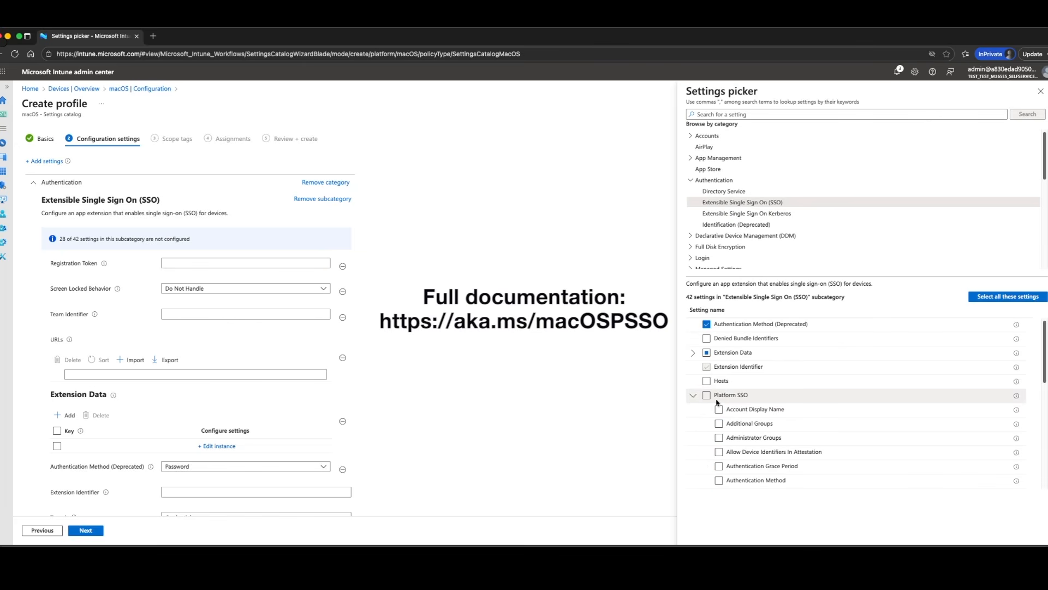
{"action": "scroll", "coordinate": [778, 440], "scroll_direction": "down", "scroll_amount": 1}
{"action": "scroll", "coordinate": [777, 439], "scroll_direction": "down", "scroll_amount": 4}
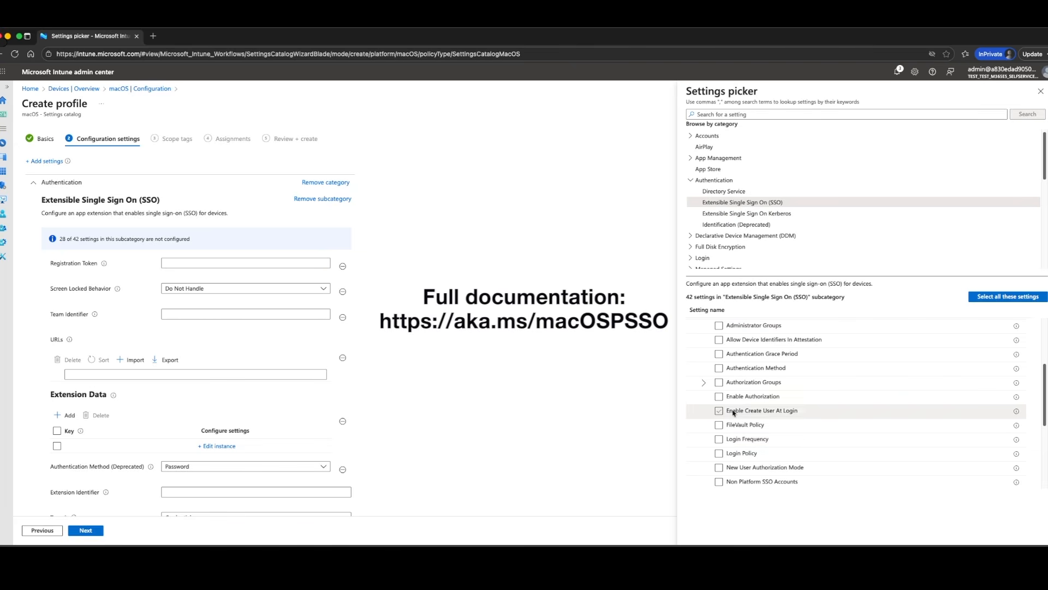
{"action": "left_click", "coordinate": [719, 368]}
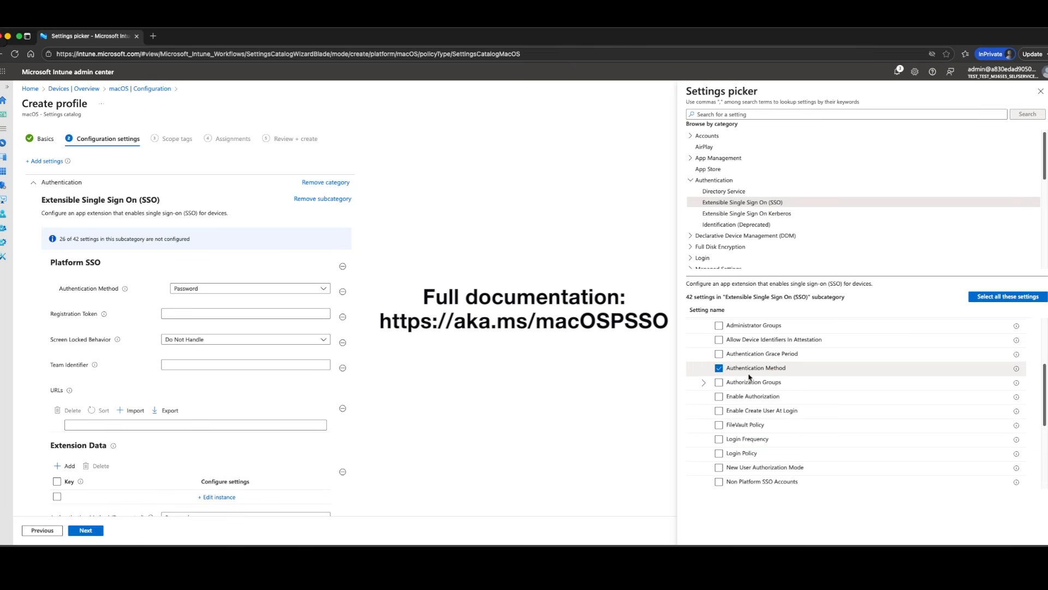
{"action": "scroll", "coordinate": [754, 396], "scroll_direction": "down", "scroll_amount": 2}
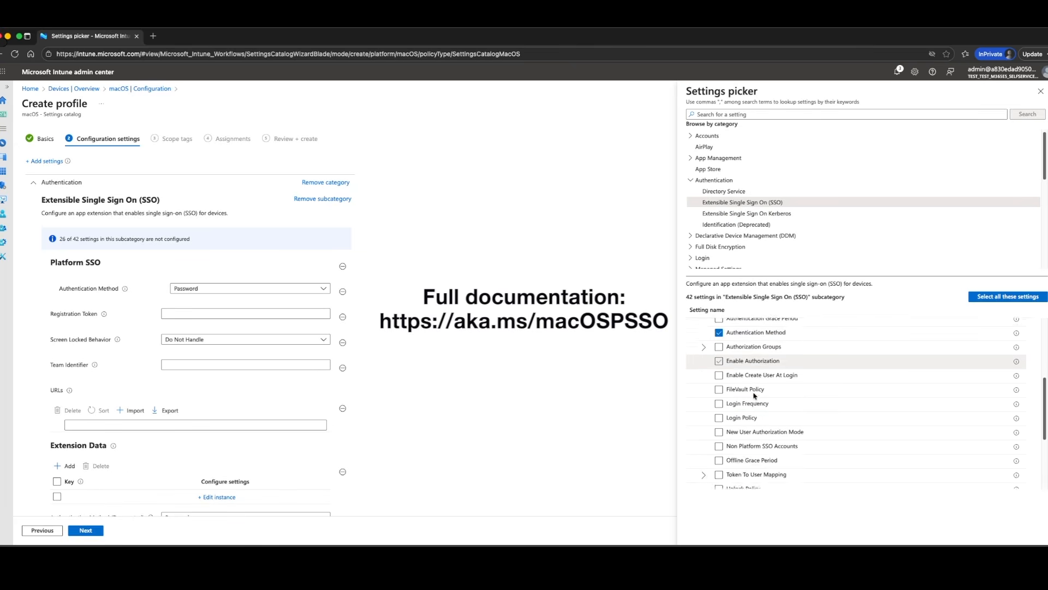
{"action": "scroll", "coordinate": [754, 396], "scroll_direction": "down", "scroll_amount": 2}
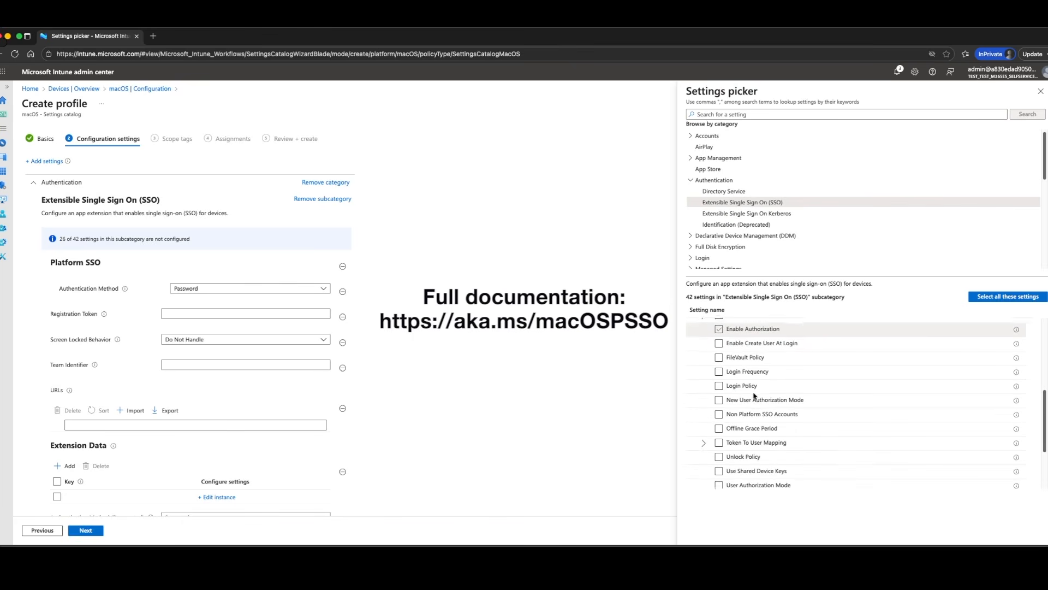
{"action": "scroll", "coordinate": [754, 396], "scroll_direction": "down", "scroll_amount": 1}
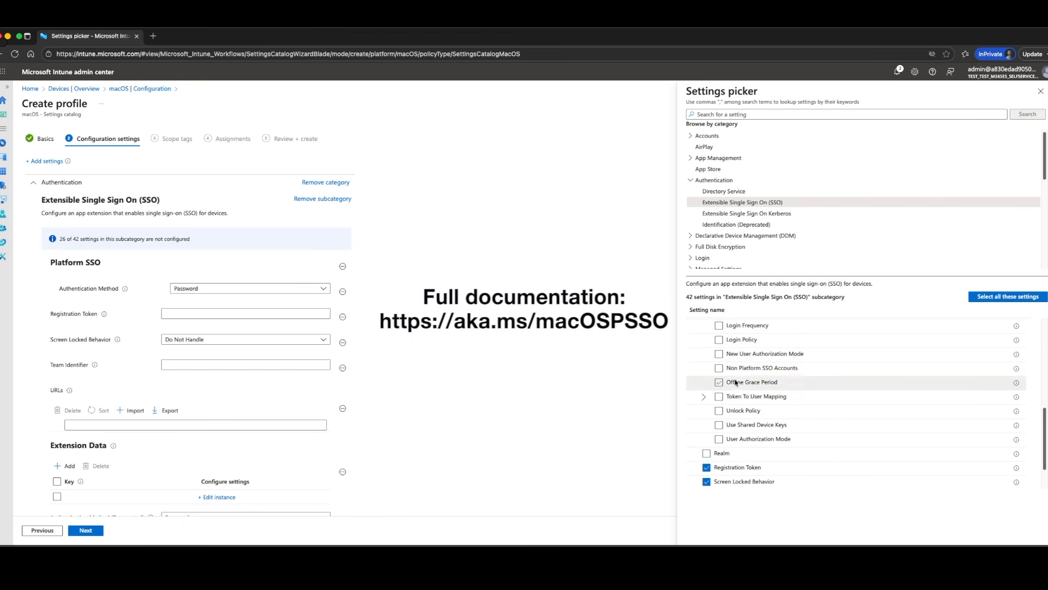
{"action": "left_click", "coordinate": [719, 369]}
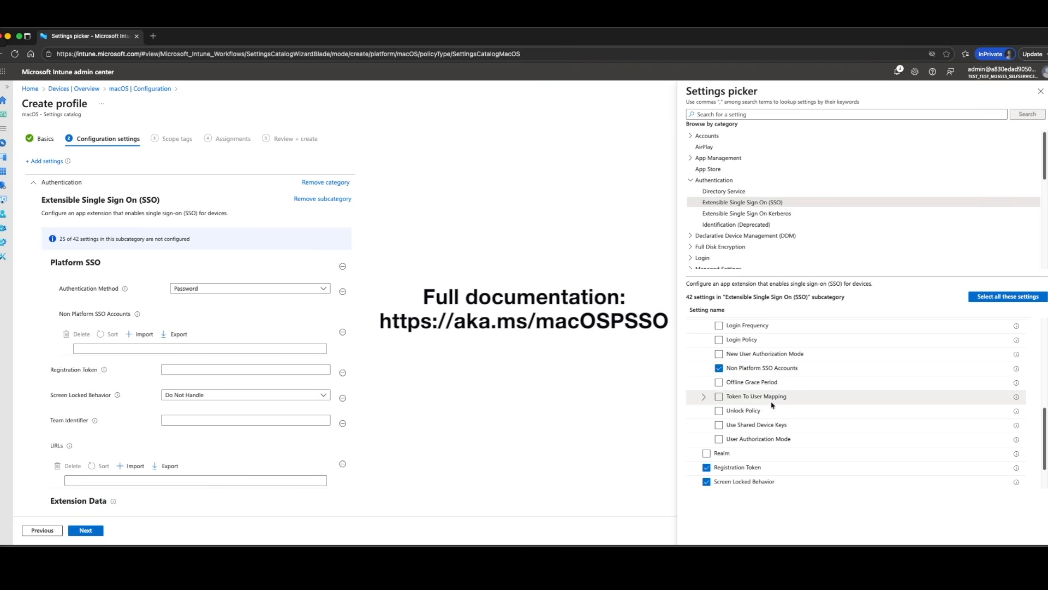
{"action": "left_click", "coordinate": [719, 425]}
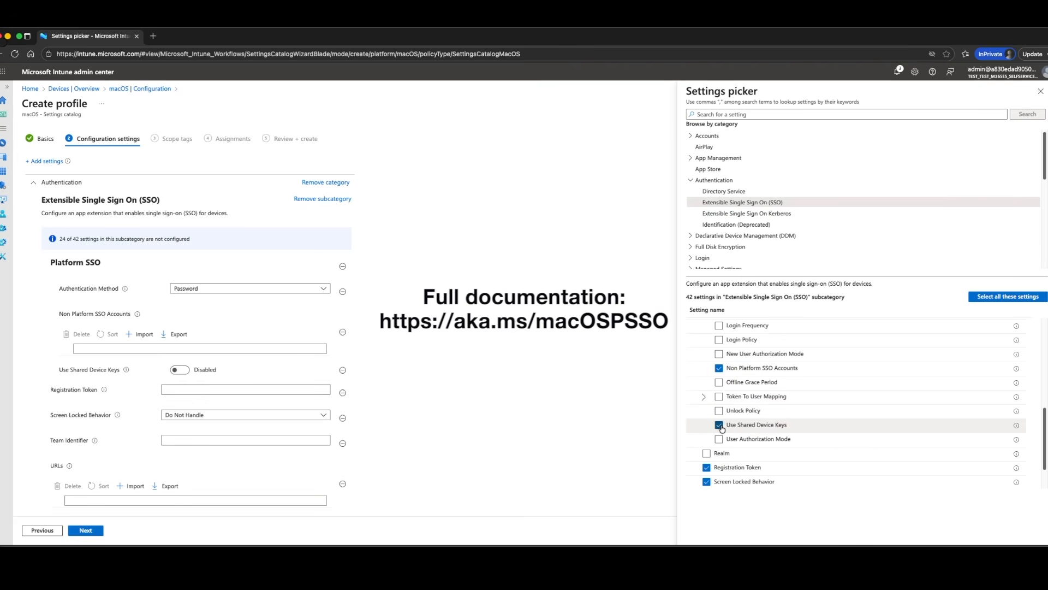
{"action": "left_click", "coordinate": [719, 440]}
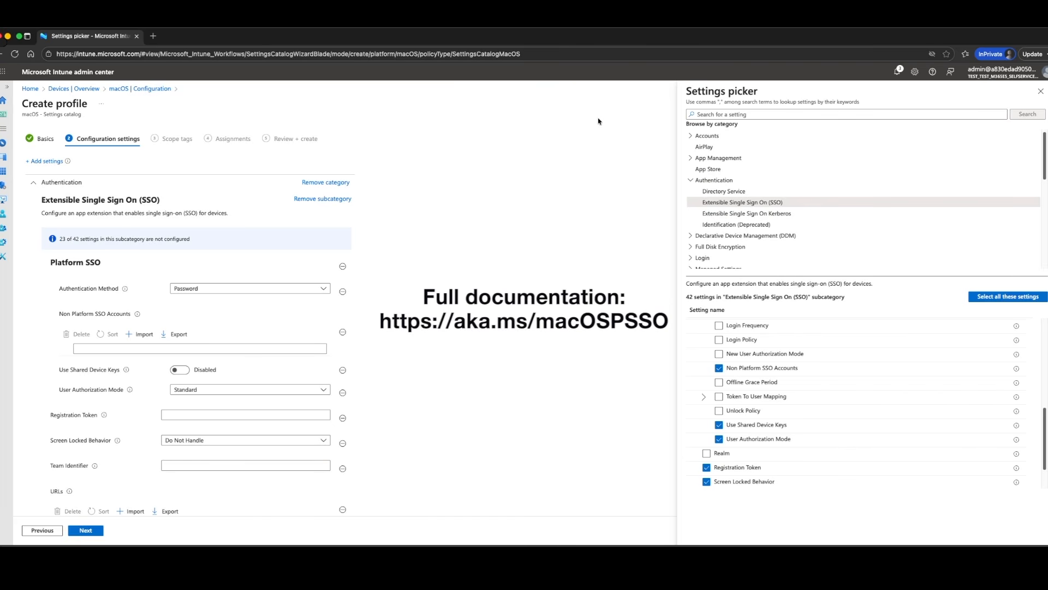
{"action": "left_click", "coordinate": [1041, 92]}
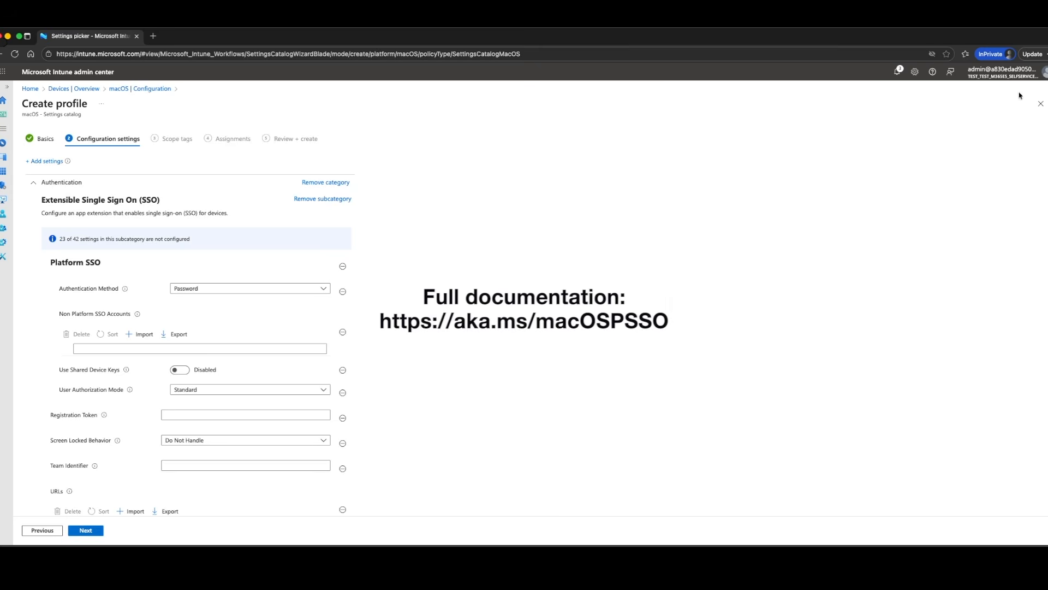
Set the Platform SSO Authentication Method to UserSecureEnclaveKey and add Admin to the Non Platform SSO Accounts
{"action": "scroll", "coordinate": [512, 259], "scroll_direction": "down", "scroll_amount": 2}
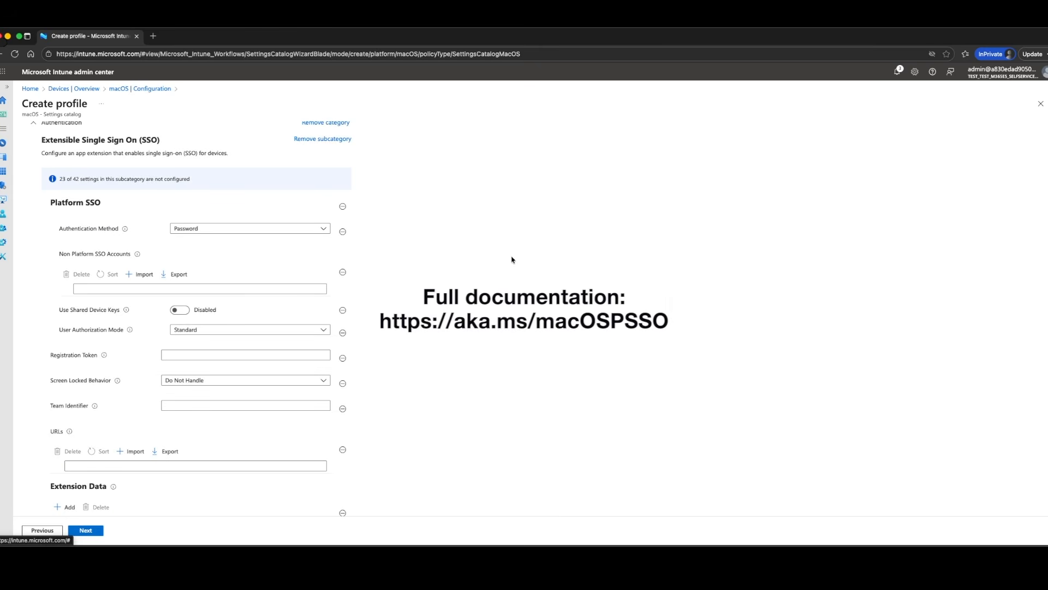
{"action": "left_click", "coordinate": [322, 231]}
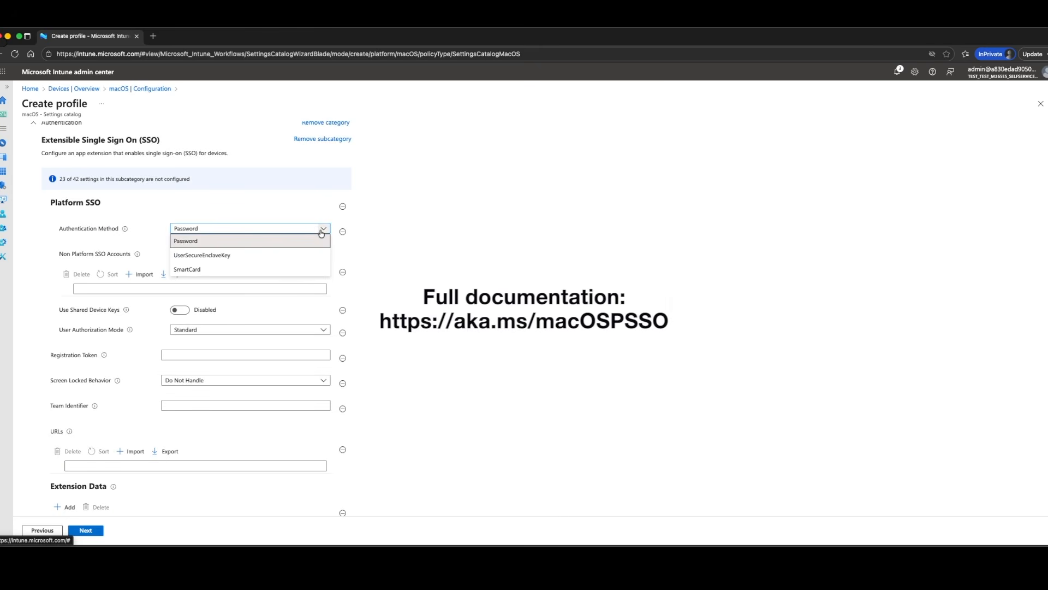
{"action": "left_click", "coordinate": [214, 255]}
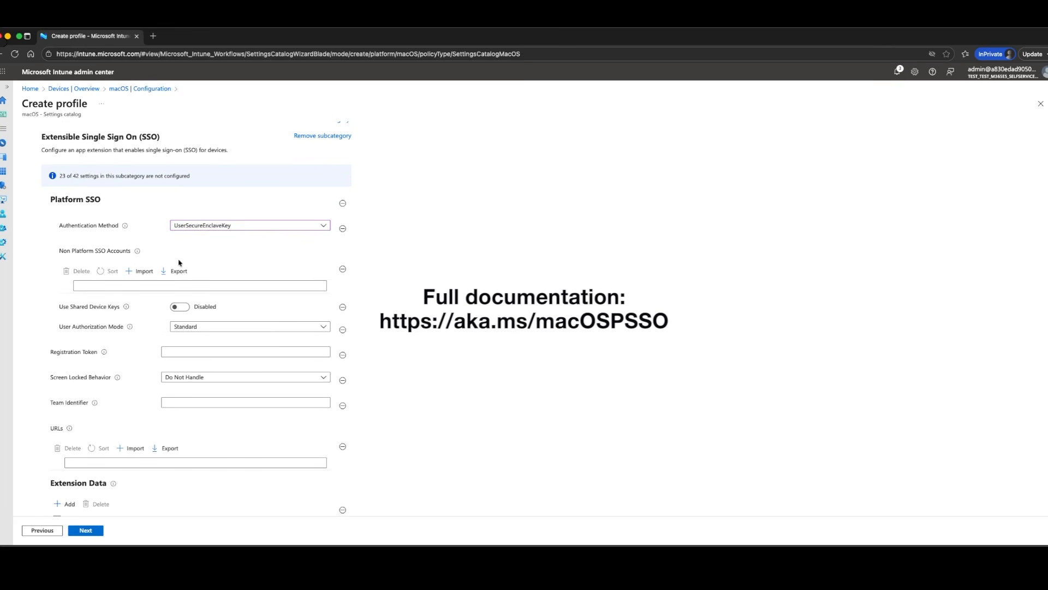
{"action": "scroll", "coordinate": [163, 273], "scroll_direction": "down", "scroll_amount": 1}
{"action": "left_click", "coordinate": [139, 282]}
{"action": "type", "text": "Admin"}
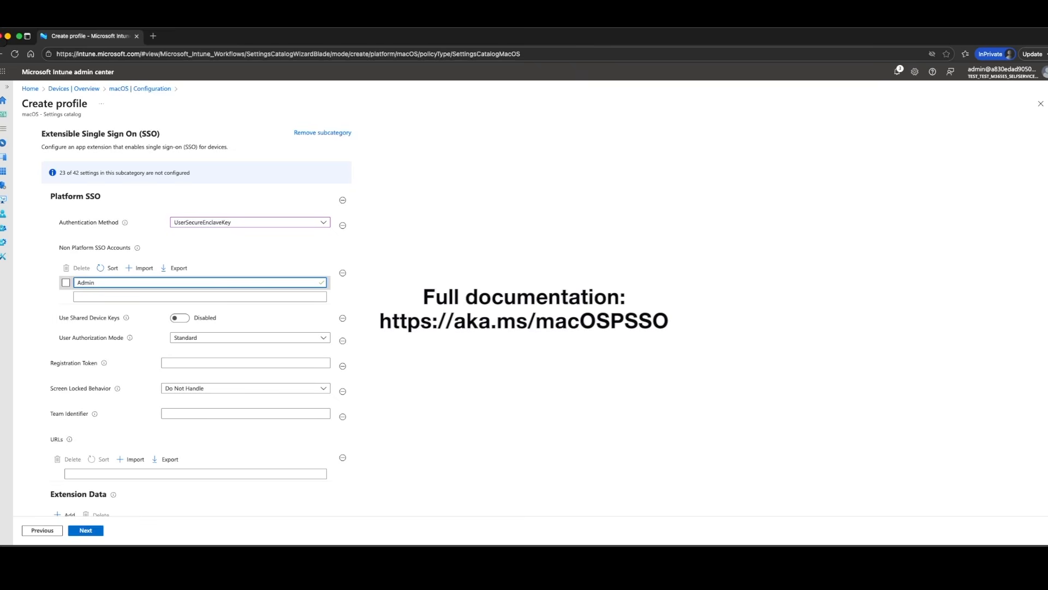
Enable Use Shared Device Keys and choose Standard as the User Authorization Mode
{"action": "scroll", "coordinate": [181, 184], "scroll_direction": "down", "scroll_amount": 5}
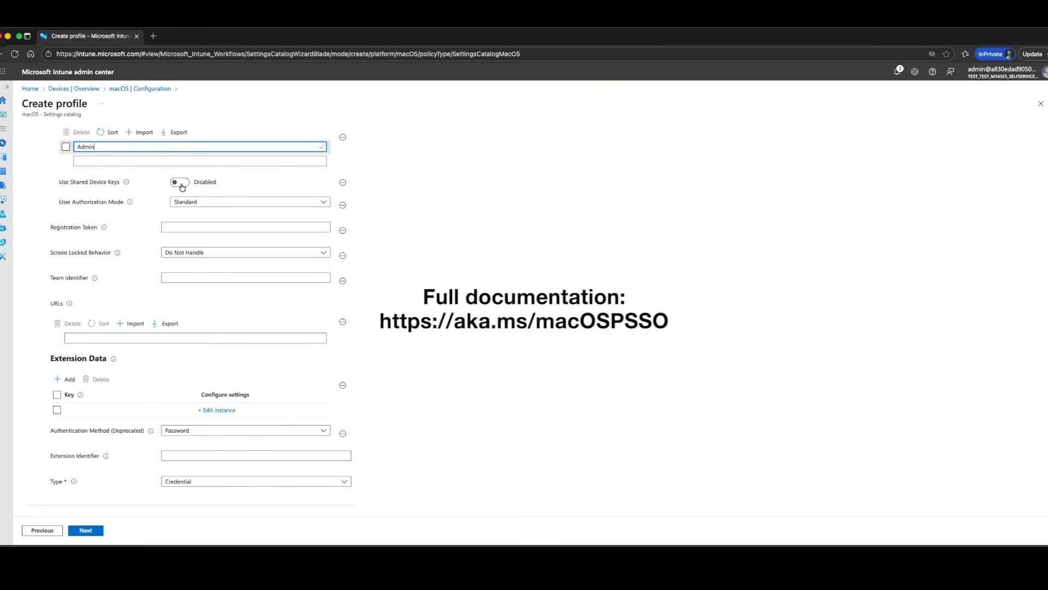
{"action": "left_click", "coordinate": [181, 183]}
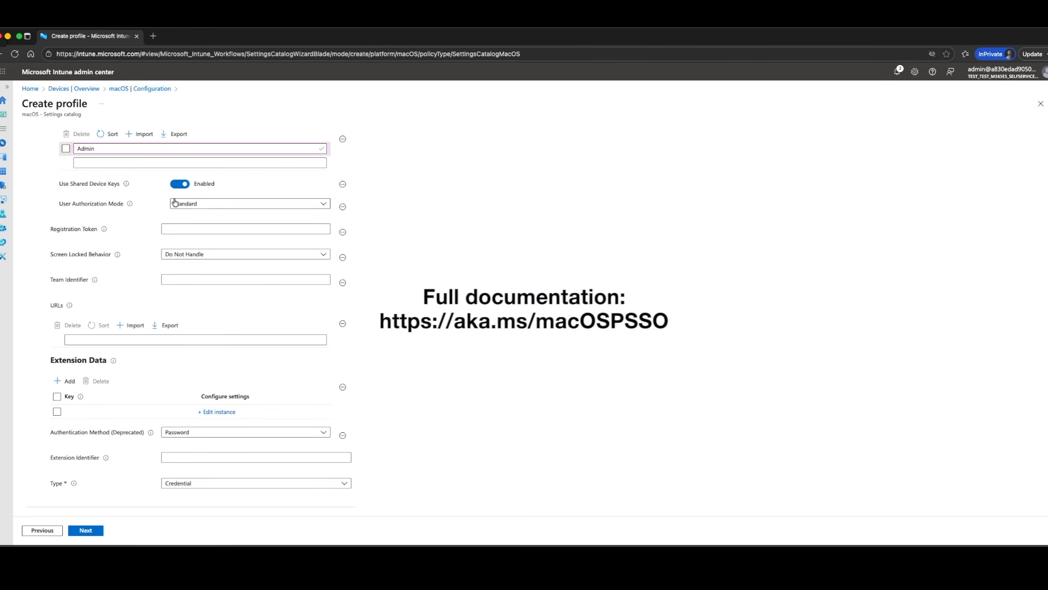
{"action": "left_click", "coordinate": [202, 207]}
{"action": "left_click", "coordinate": [193, 217]}
Enter the {{DEVICEREGISTRATION}} variable as the Registration Token and UBF8T346G9 as the Team Identifier
{"action": "key", "text": "super+Tab"}
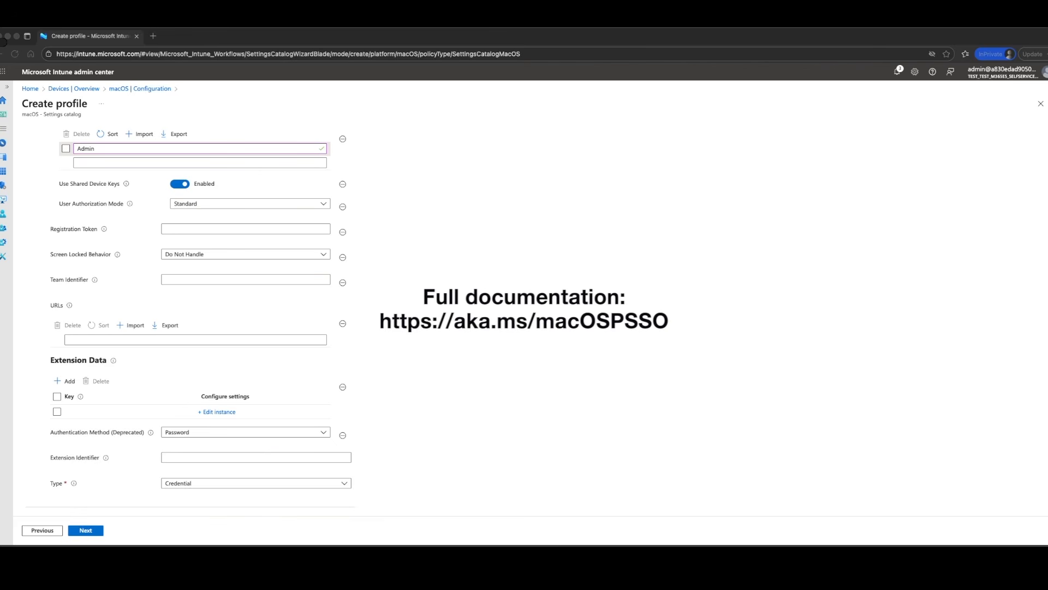
{"action": "left_click", "coordinate": [163, 230]}
{"action": "key", "text": "super+v"}
{"action": "key", "text": "super+Tab"}
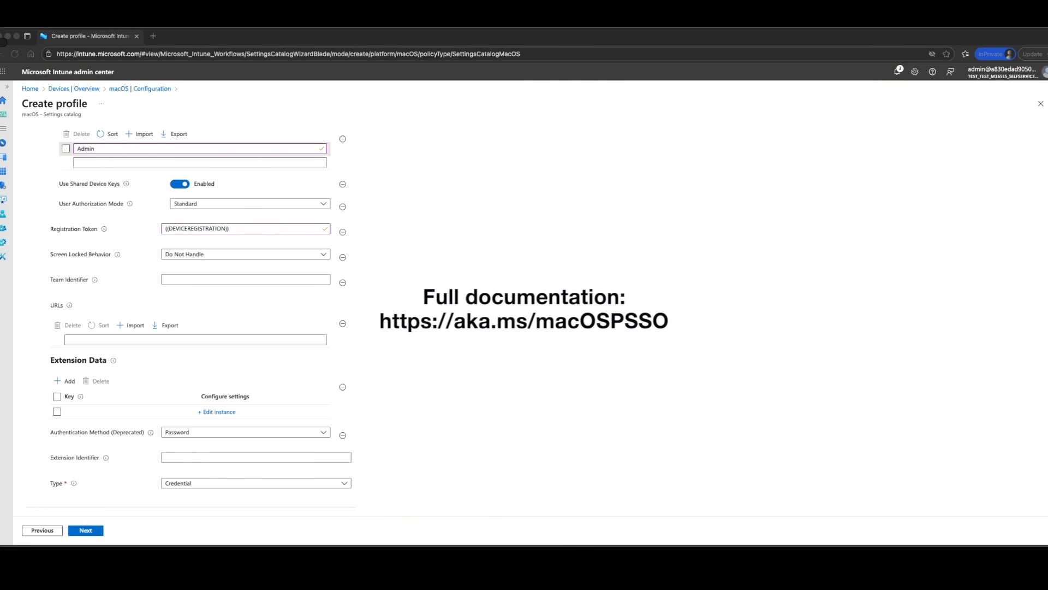
{"action": "left_click", "coordinate": [198, 279]}
{"action": "type", "text": "UBF8T346G9"}
Import the SSO URLs list from the file URLs_export (2).csv
{"action": "left_click", "coordinate": [133, 325]}
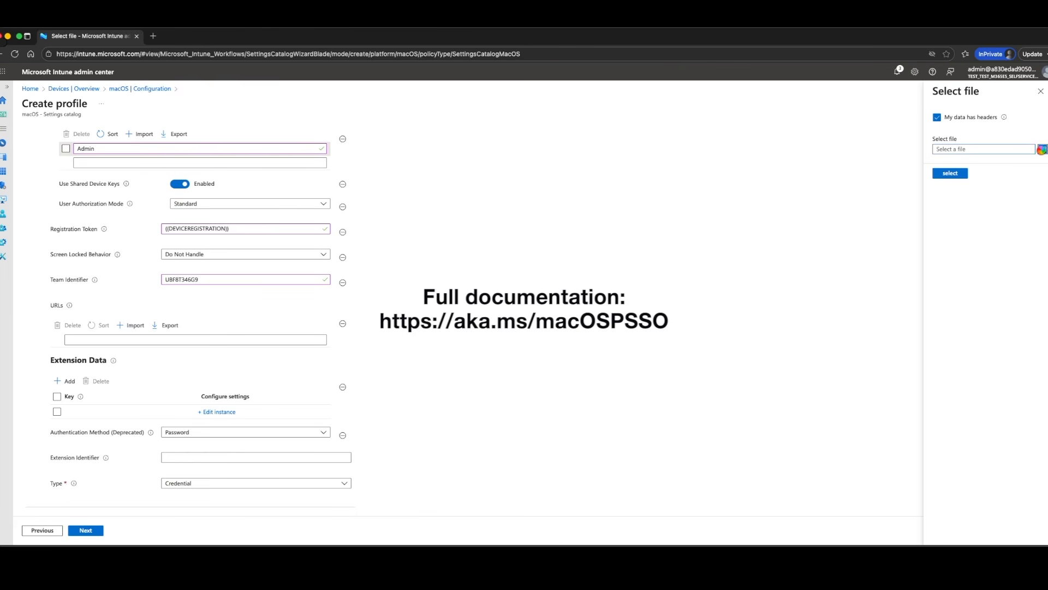
{"action": "left_click", "coordinate": [950, 174]}
{"action": "scroll", "coordinate": [332, 428], "scroll_direction": "down", "scroll_amount": 3}
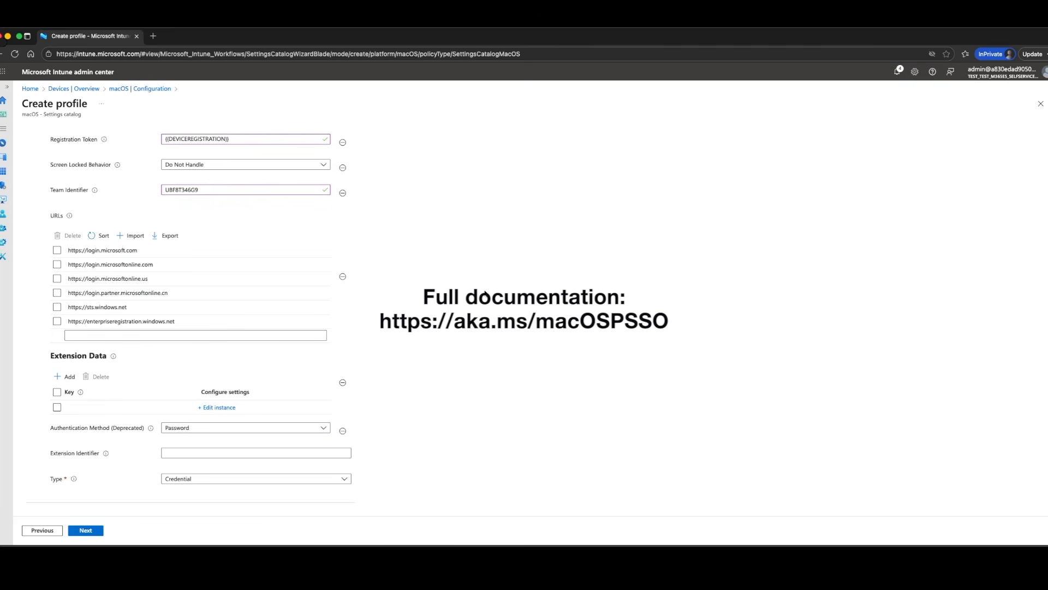
Set Authentication Method (Deprecated) to UserSecureEnclaveKey and the SSO extension Type to Redirect
{"action": "left_click", "coordinate": [324, 428]}
{"action": "left_click", "coordinate": [257, 454]}
{"action": "scroll", "coordinate": [257, 456], "scroll_direction": "up", "scroll_amount": 1}
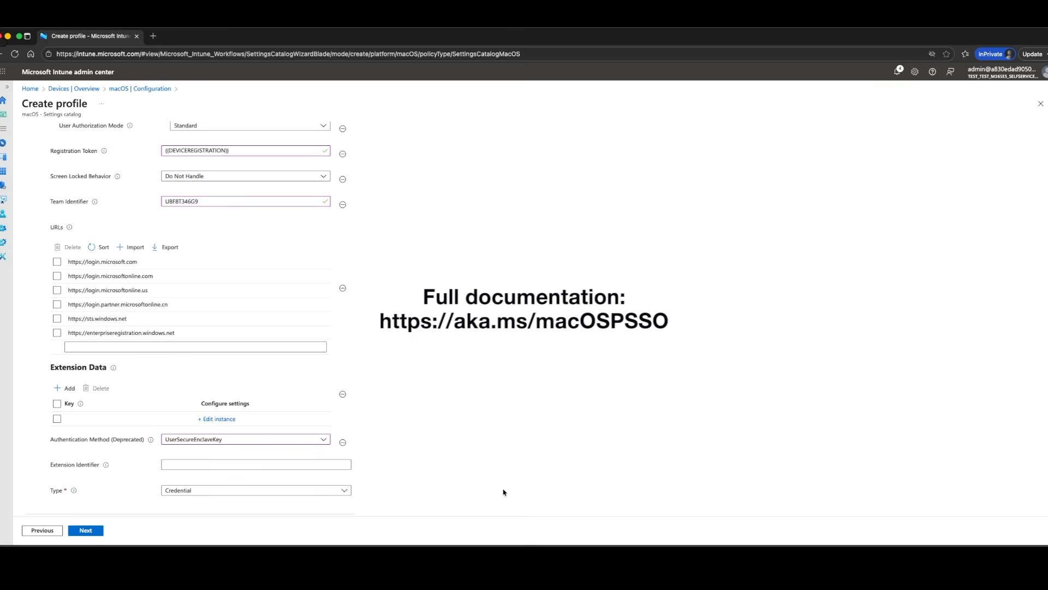
{"action": "left_click", "coordinate": [344, 491]}
{"action": "left_click", "coordinate": [280, 518]}
Enter com.microsoft.CompanyPortalMac.ssoextension as the Extension Identifier
{"action": "left_click", "coordinate": [276, 464]}
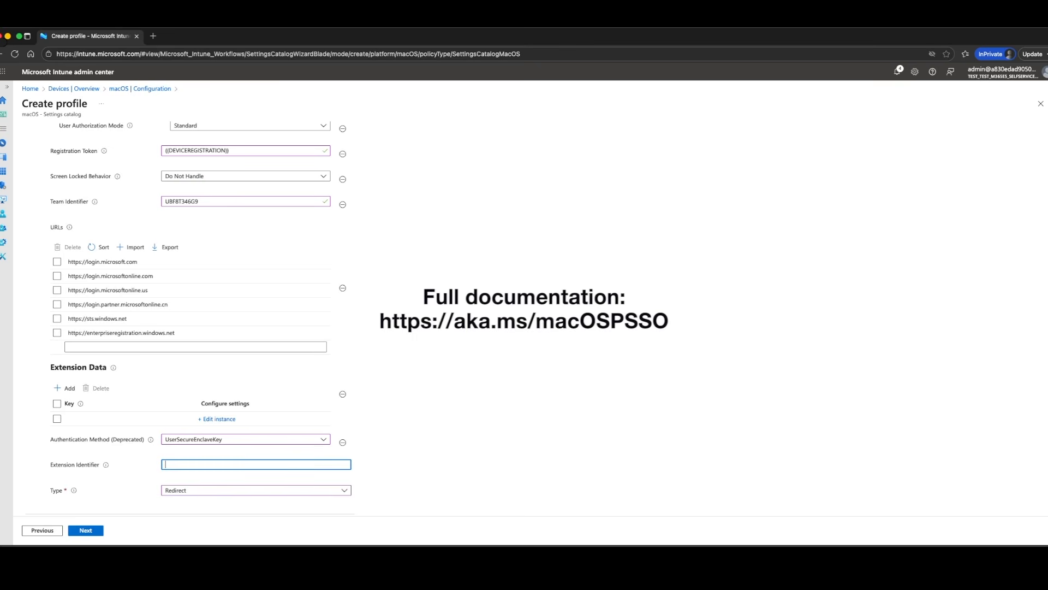
{"action": "key", "text": "super+Tab"}
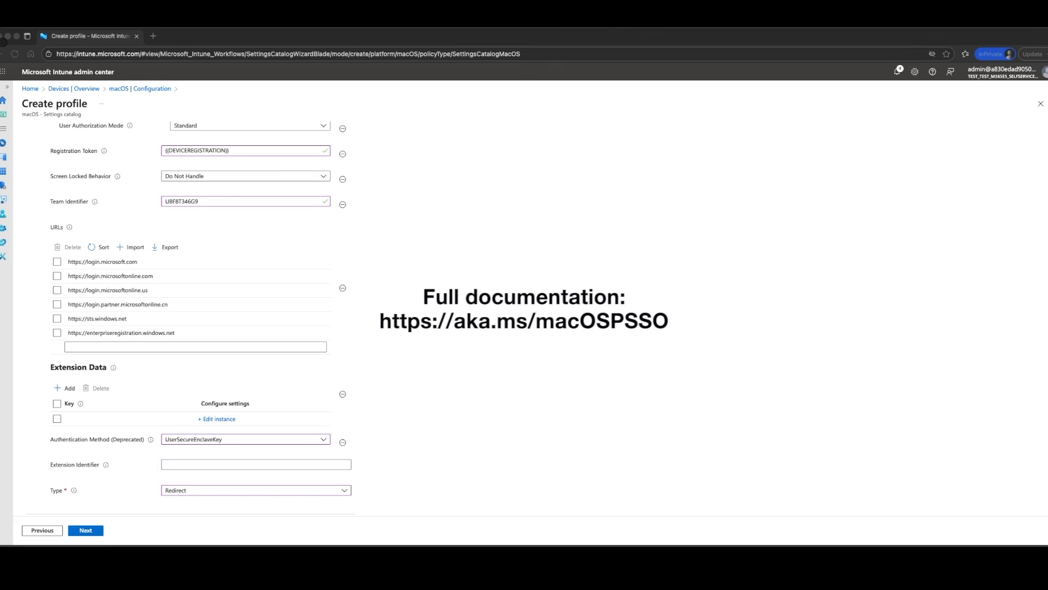
{"action": "left_click", "coordinate": [184, 469]}
{"action": "type", "text": "com.microsoft.CompanyPortalMac.ssoextension"}
Configure the empty Extension Data entry with key disable_explicit_app_prompt, type Integer and value 1, and save it
{"action": "left_click", "coordinate": [224, 424]}
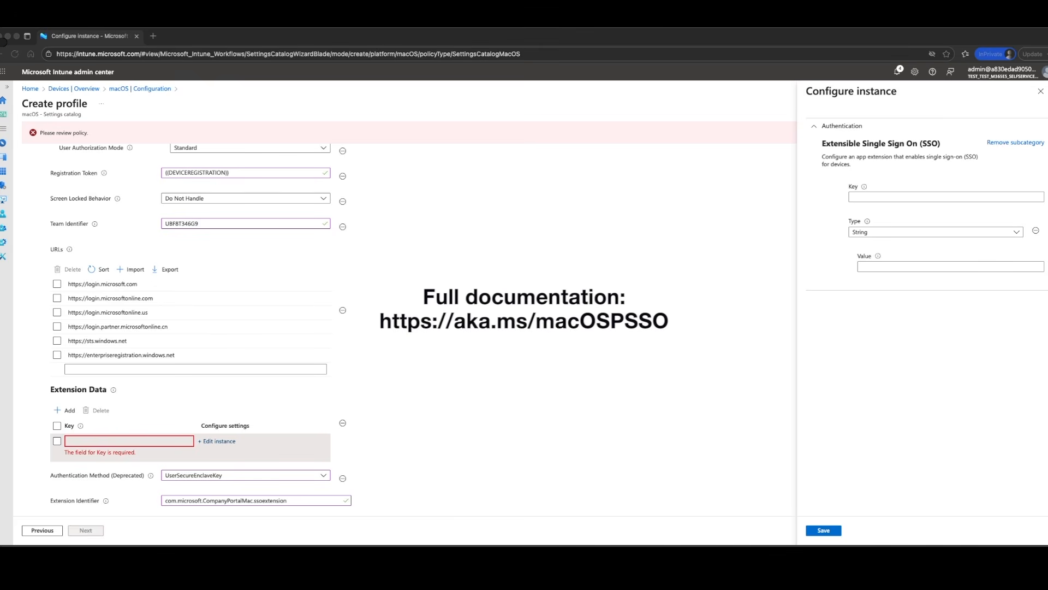
{"action": "left_click", "coordinate": [917, 198]}
{"action": "type", "text": "disable_explicit_app_prompt"}
{"action": "left_click", "coordinate": [923, 232]}
{"action": "left_click", "coordinate": [868, 259]}
{"action": "left_click", "coordinate": [871, 266]}
{"action": "type", "text": "1"}
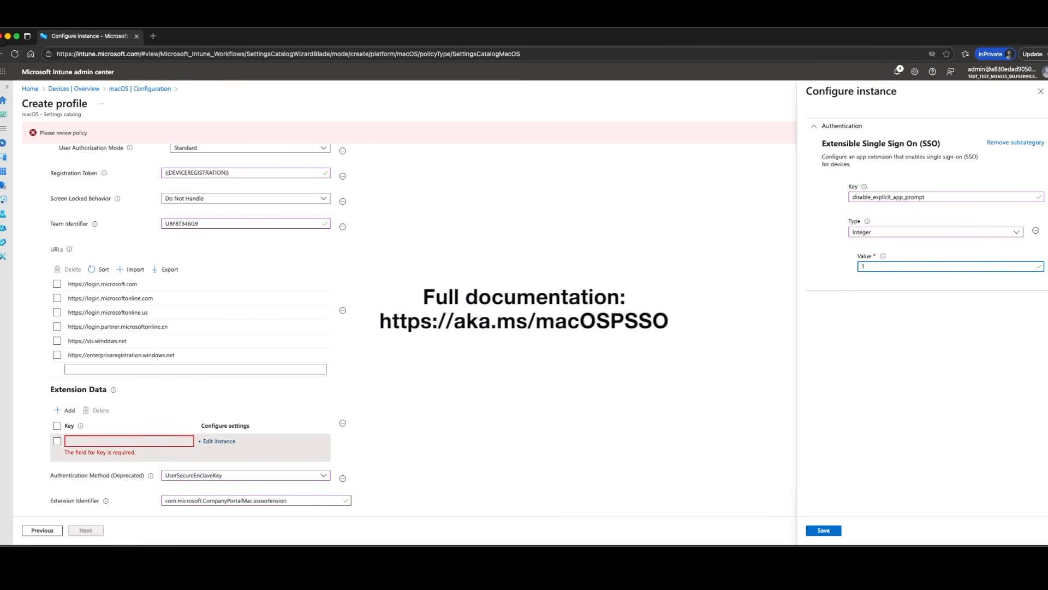
{"action": "left_click", "coordinate": [824, 530]}
Add a second Extension Data entry with key browser_sso_interaction_enabled, type Integer and value 1
{"action": "left_click", "coordinate": [65, 389]}
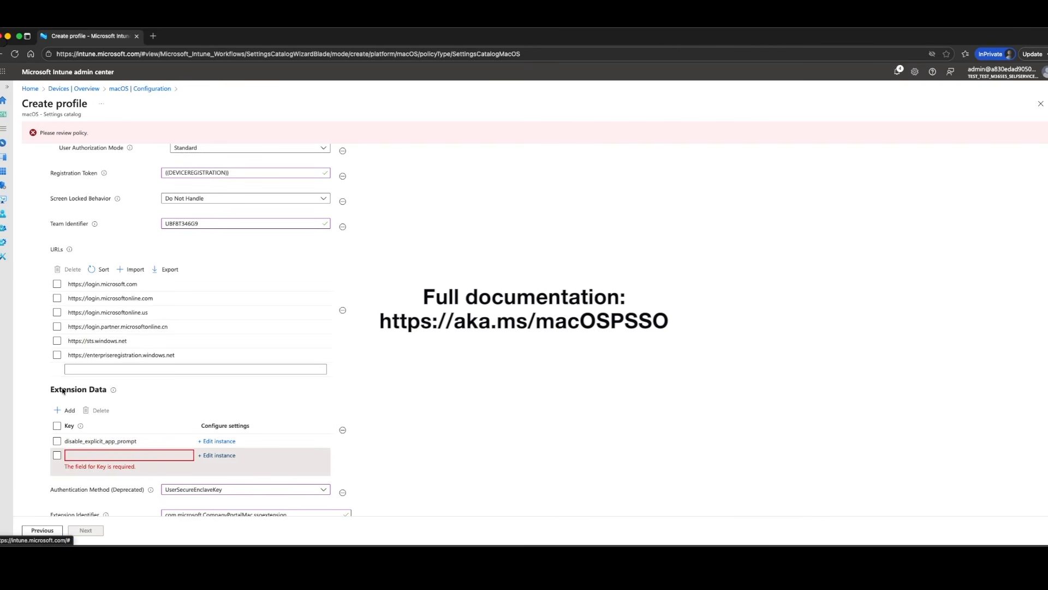
{"action": "left_click", "coordinate": [217, 455]}
{"action": "key", "text": "super+Tab"}
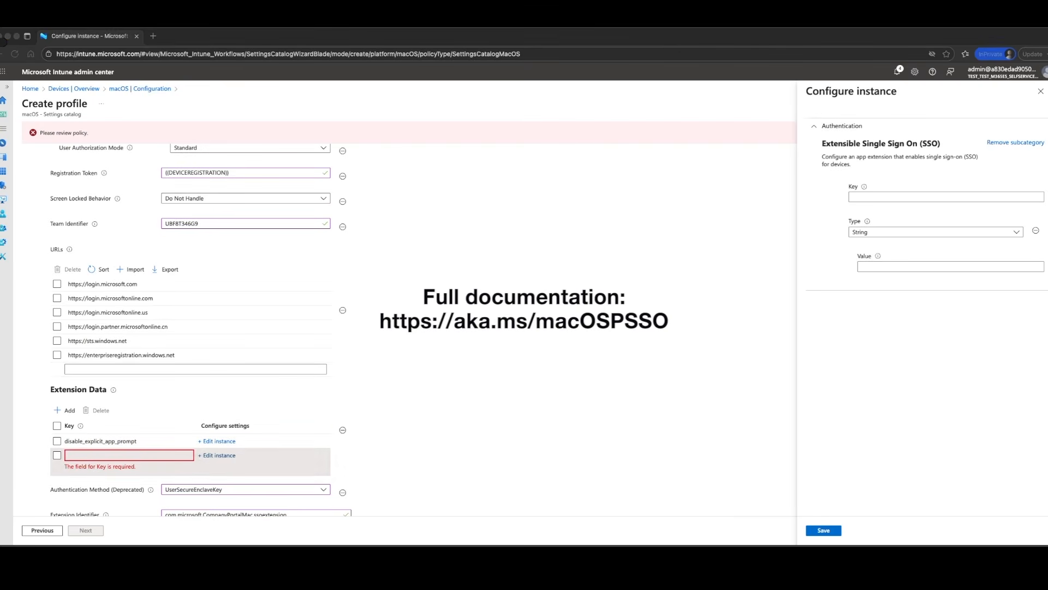
{"action": "left_click", "coordinate": [937, 197]}
{"action": "type", "text": "browser_sso_interaction_enabled"}
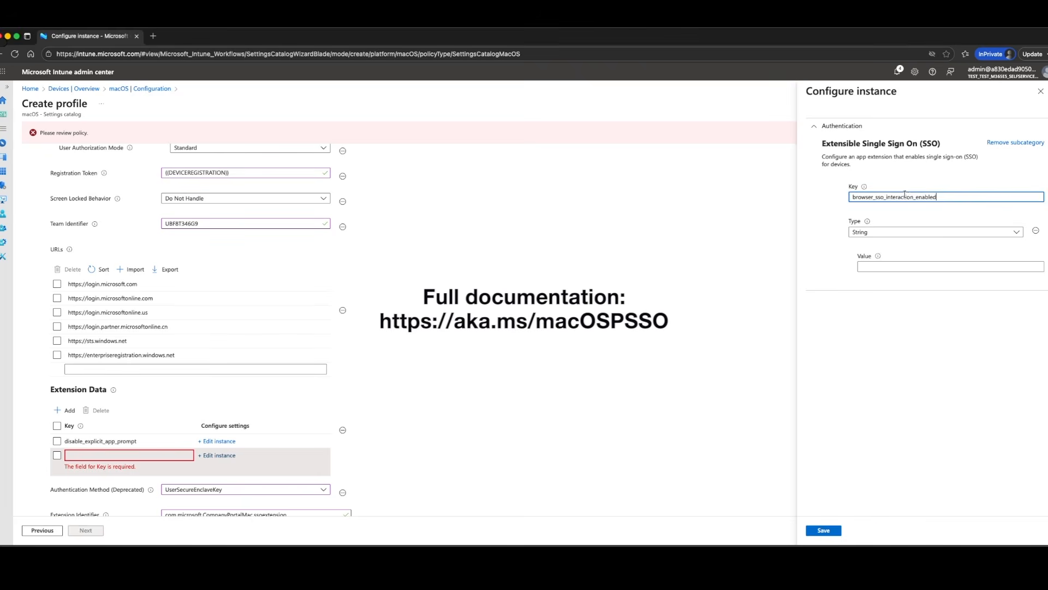
{"action": "left_click", "coordinate": [947, 234]}
{"action": "left_click", "coordinate": [920, 258]}
{"action": "left_click", "coordinate": [868, 267]}
{"action": "type", "text": "1"}
{"action": "left_click", "coordinate": [825, 532]}
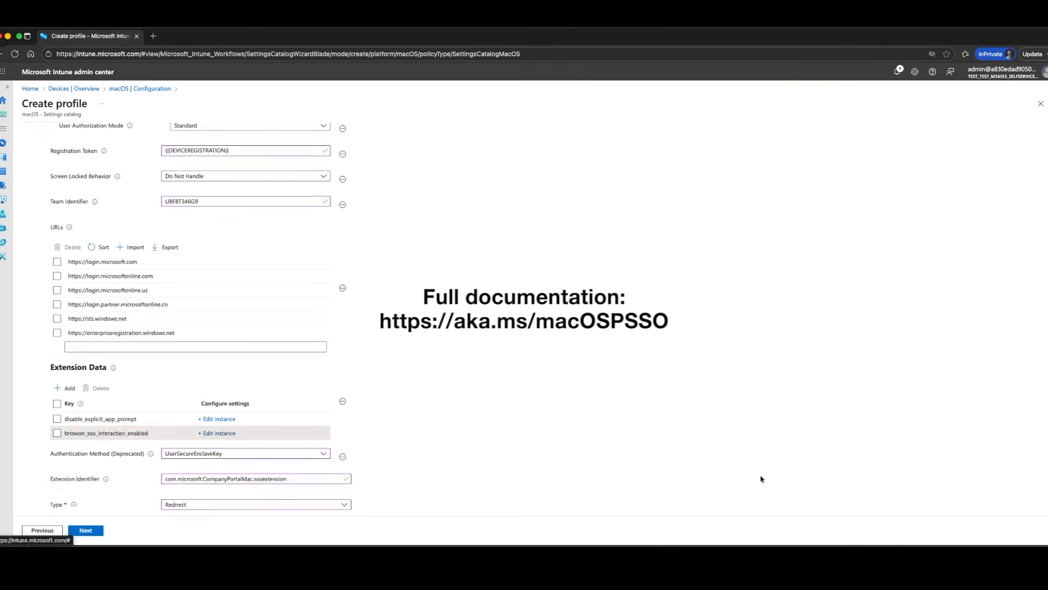
Add a third Extension Data entry with key AppPrefixAllowList, keep its type String, and paste the allowed app prefixes as its value
{"action": "left_click", "coordinate": [66, 390]}
{"action": "left_click", "coordinate": [219, 469]}
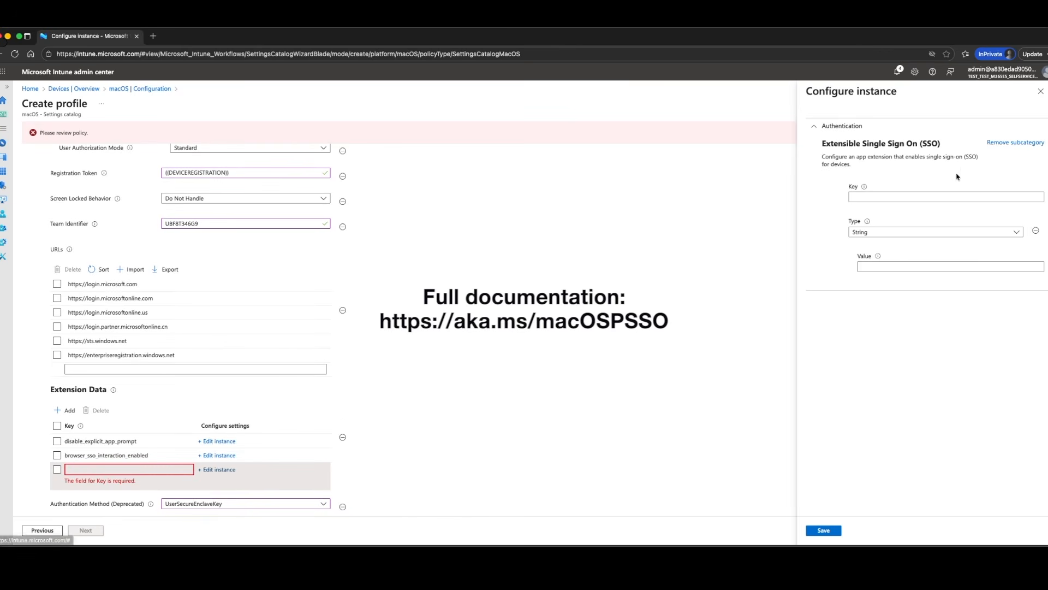
{"action": "left_click", "coordinate": [863, 196]}
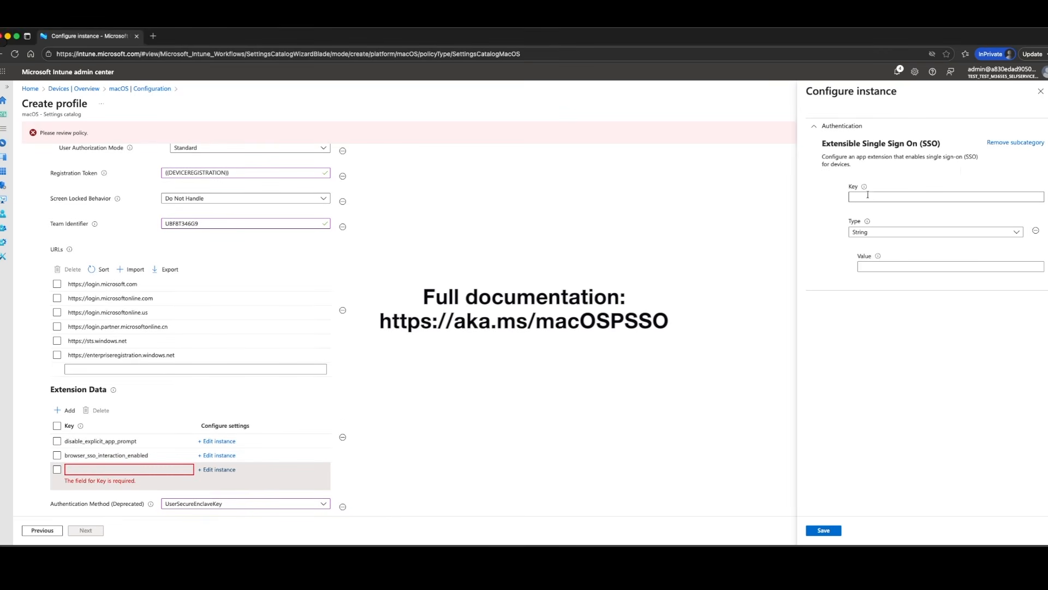
{"action": "left_click", "coordinate": [864, 196]}
{"action": "type", "text": "AppPrefixAllowList"}
{"action": "key", "text": "super+Tab"}
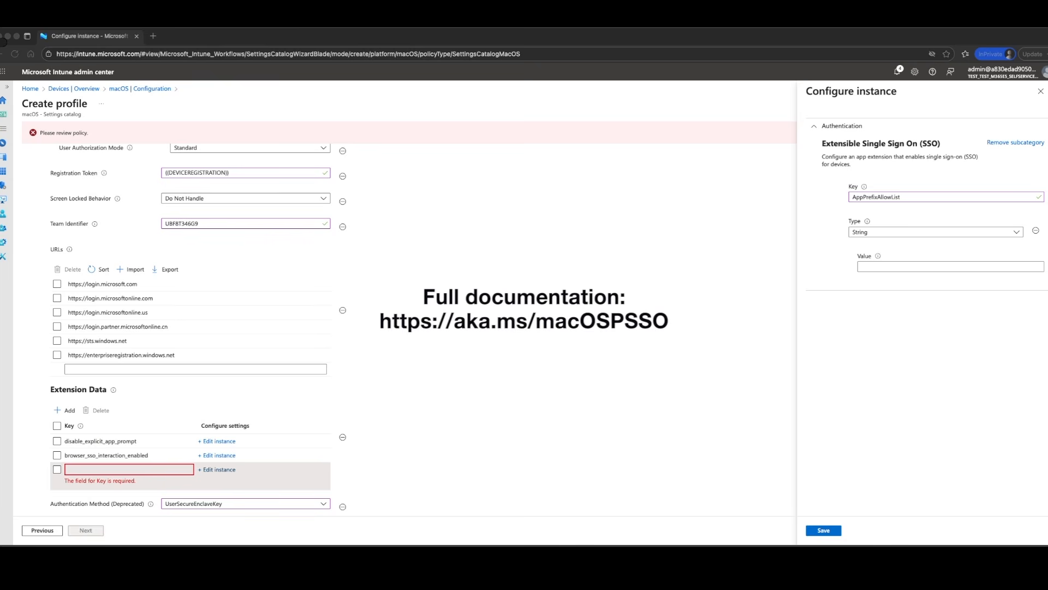
{"action": "left_click", "coordinate": [928, 266]}
{"action": "left_click", "coordinate": [929, 266]}
{"action": "type", "text": "com.microsoft,com.apple"}
{"action": "left_click", "coordinate": [828, 530]}
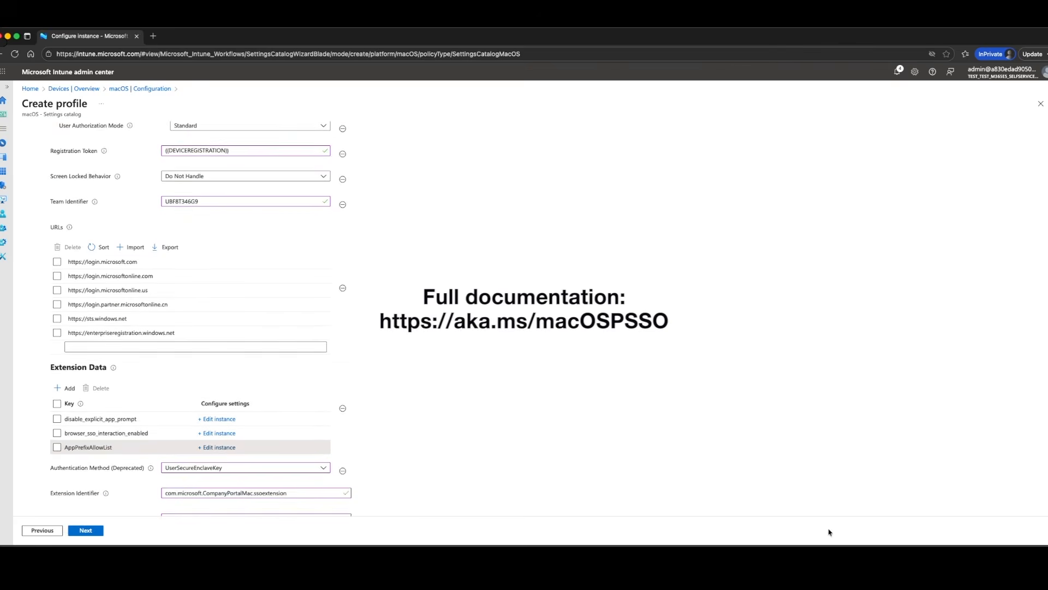
Finish the configuration settings, leave the scope tags empty, and assign the profile to all users
{"action": "scroll", "coordinate": [506, 333], "scroll_direction": "up", "scroll_amount": 5}
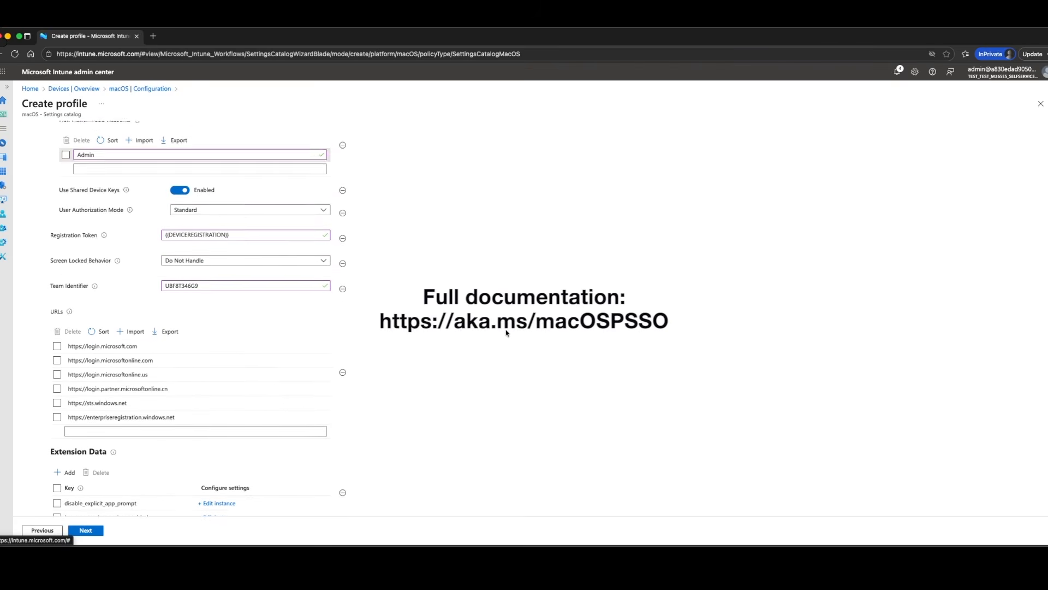
{"action": "scroll", "coordinate": [506, 333], "scroll_direction": "up", "scroll_amount": 5}
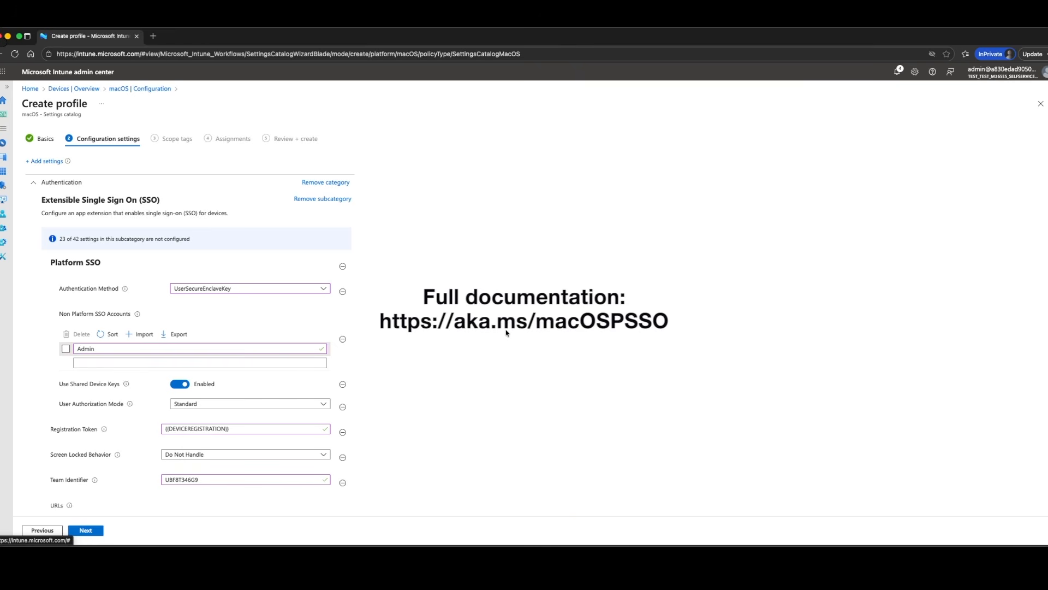
{"action": "left_click", "coordinate": [85, 531]}
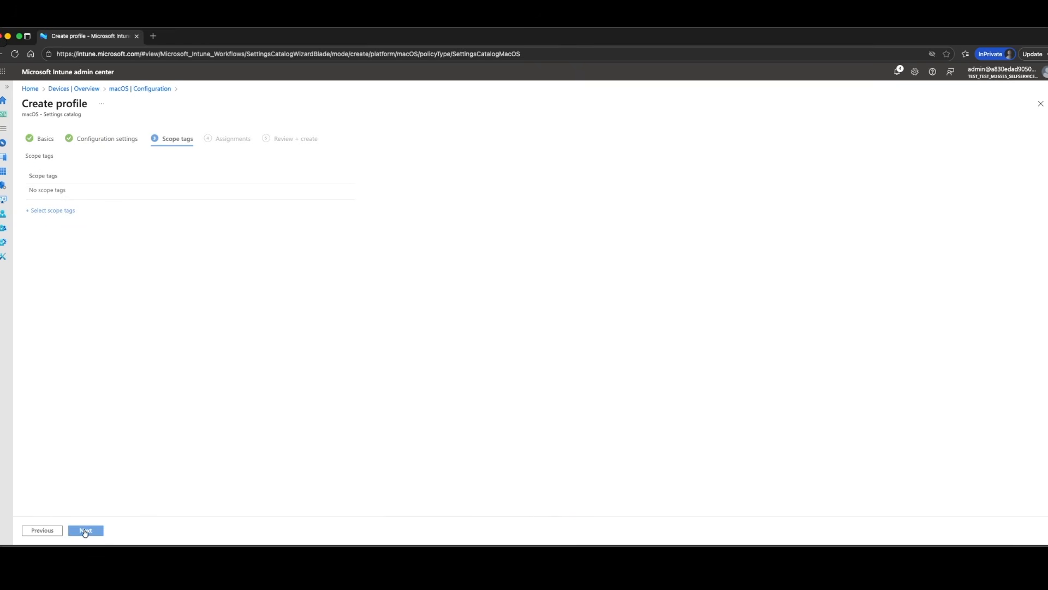
{"action": "left_click", "coordinate": [86, 531]}
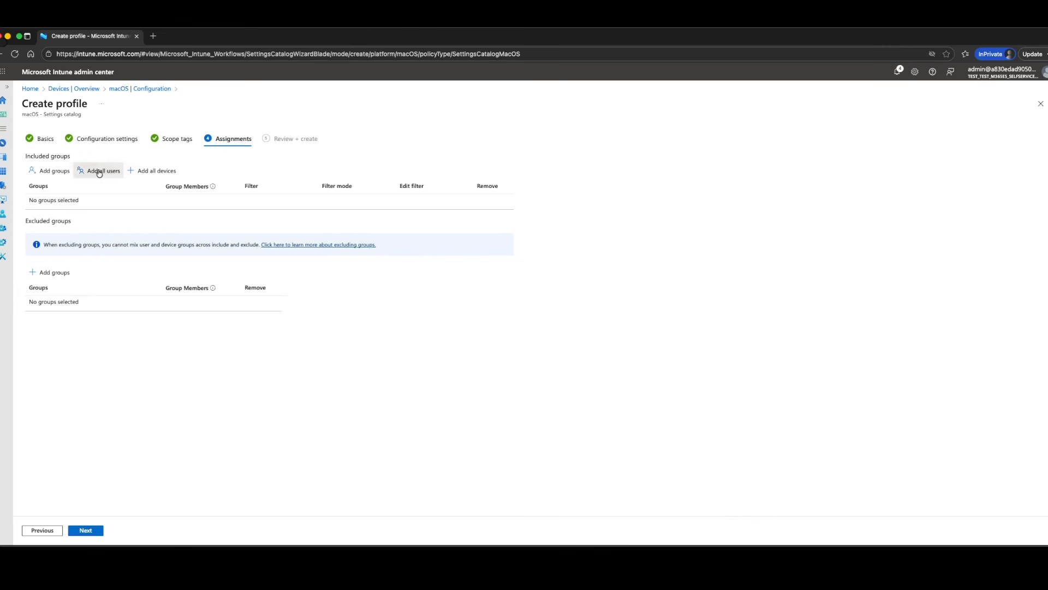
{"action": "left_click", "coordinate": [99, 172]}
Proceed to the review and create the macOS | PSSO Standard (SE) profile
{"action": "left_click", "coordinate": [90, 530]}
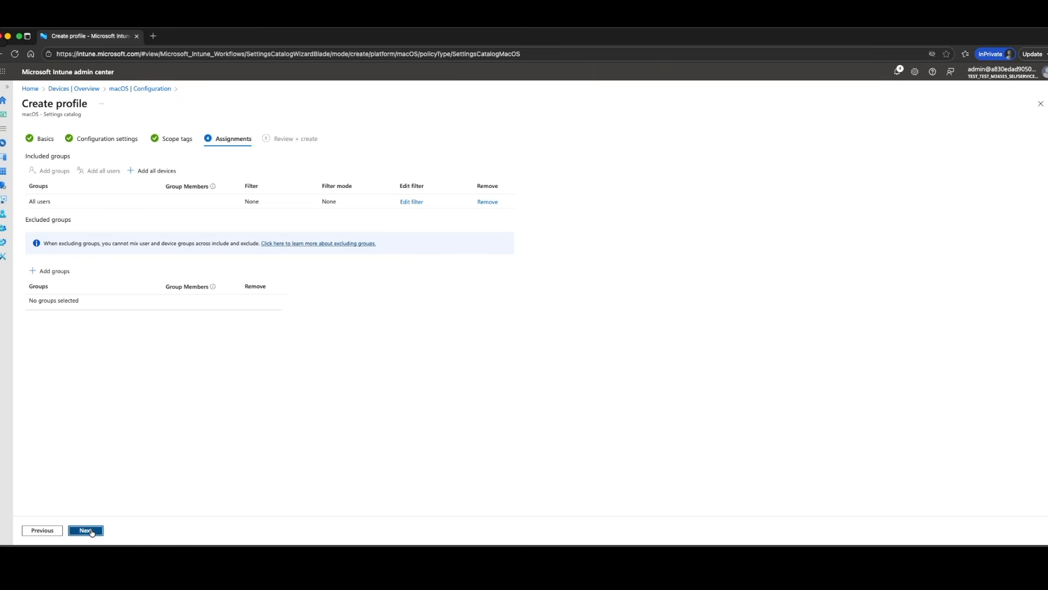
{"action": "left_click", "coordinate": [86, 530]}
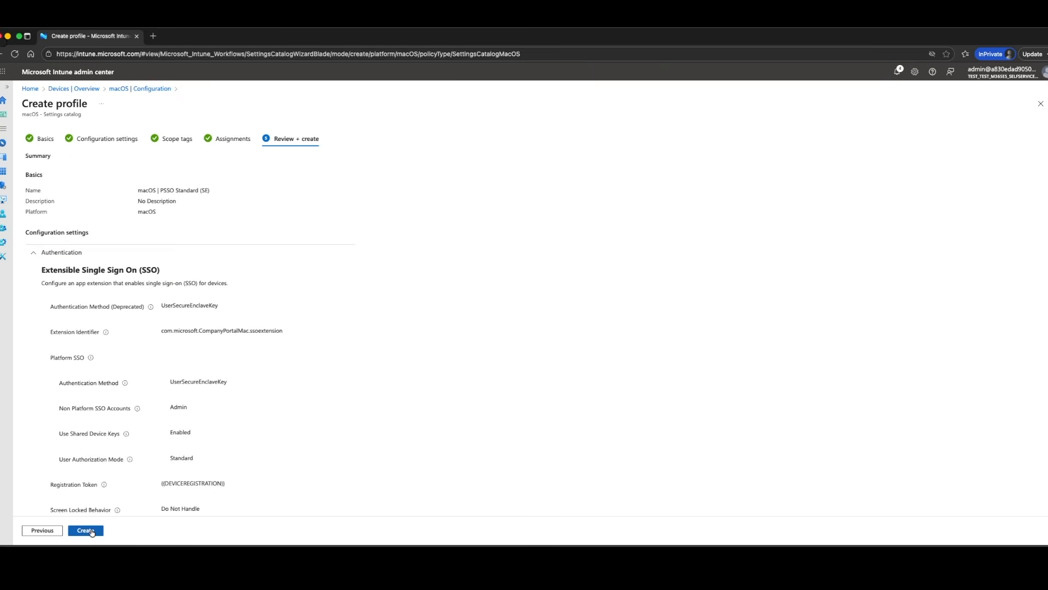
{"action": "left_click", "coordinate": [91, 530]}
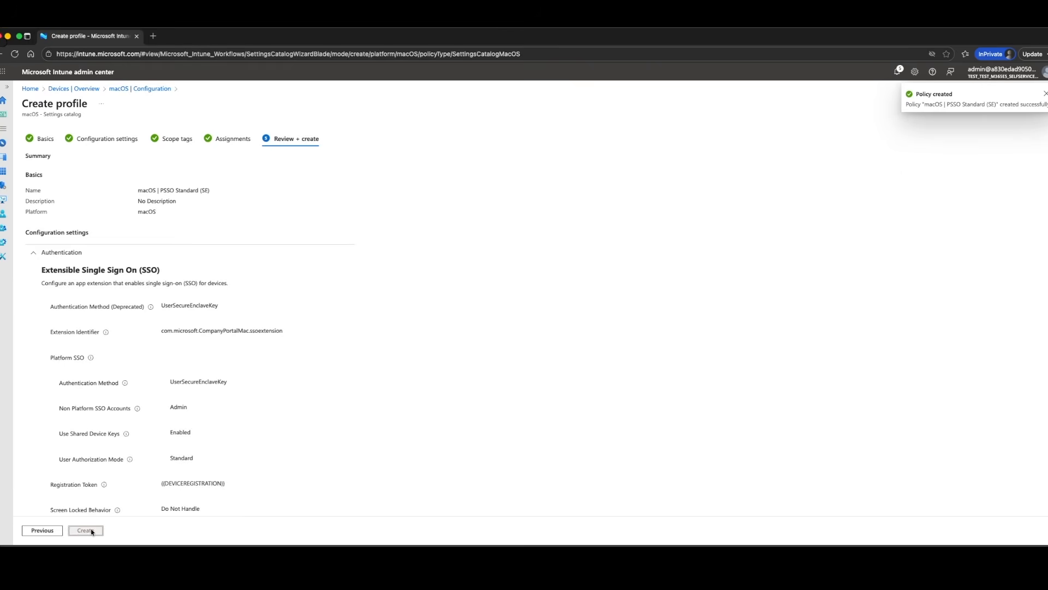